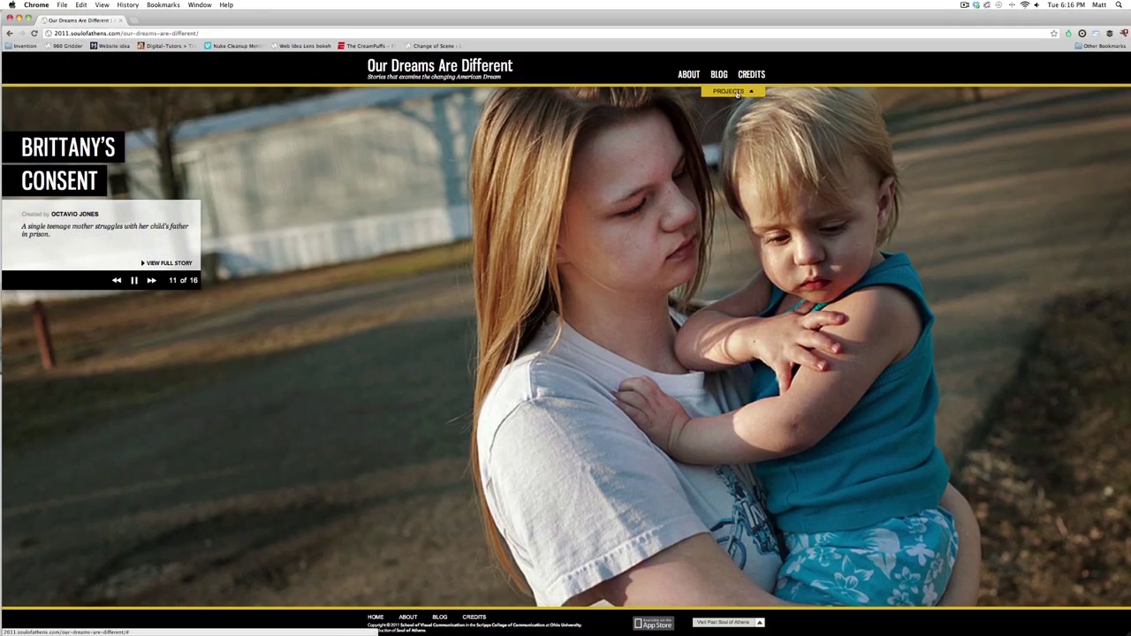
Switch from the Chargers layout in InDesign to Chrome showing 'The Refuge' photo story
{"action": "left_click", "coordinate": [739, 92]}
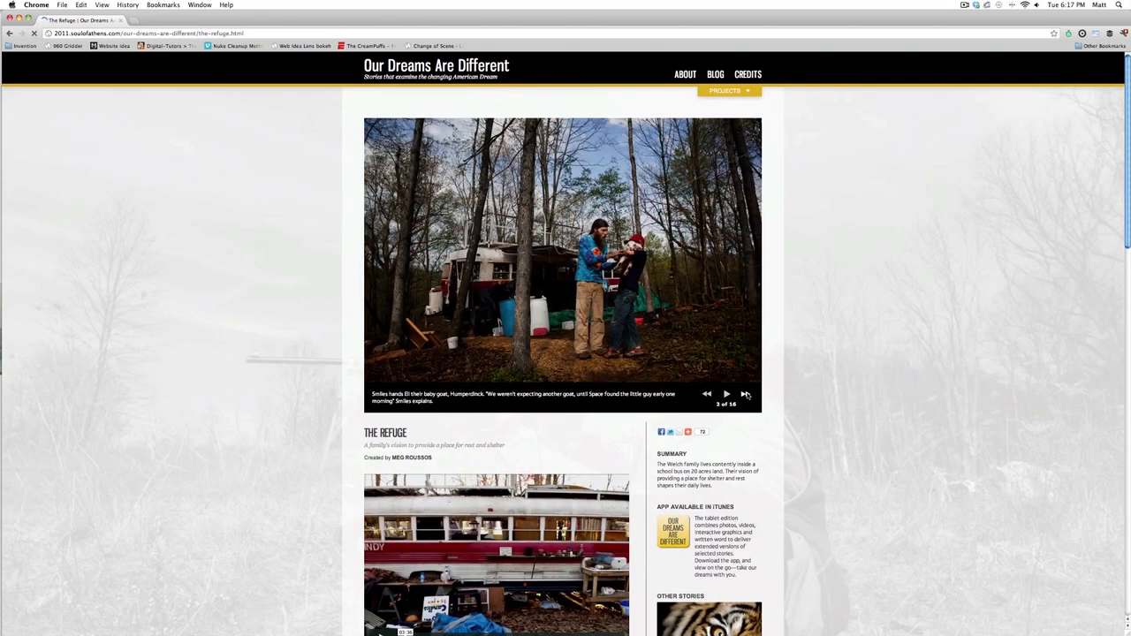
Go to the Credits page with the 2011 member portraits and watch the large-format camera video
{"action": "left_click", "coordinate": [748, 75]}
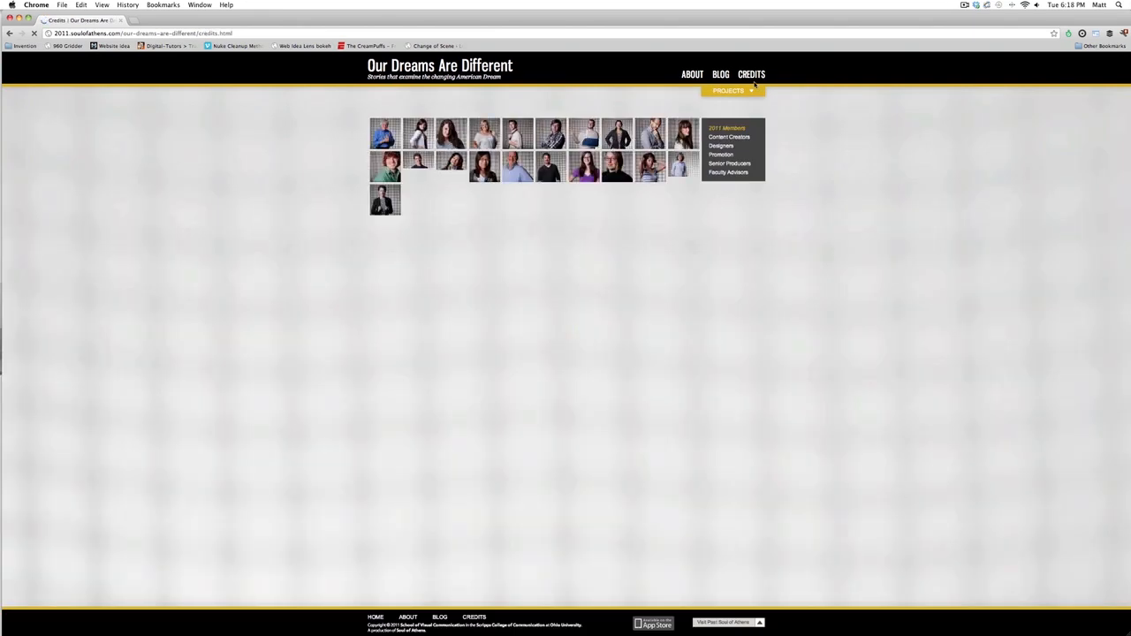